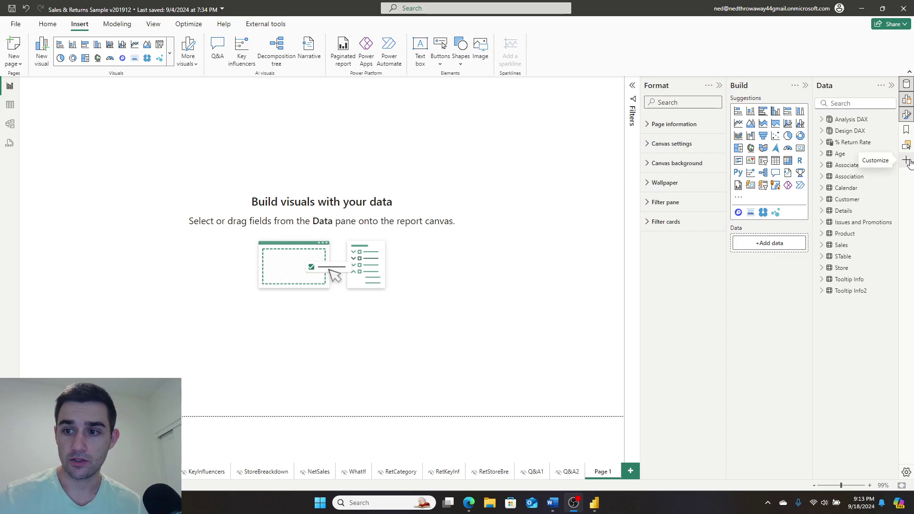
{"action": "left_click", "coordinate": [903, 160]}
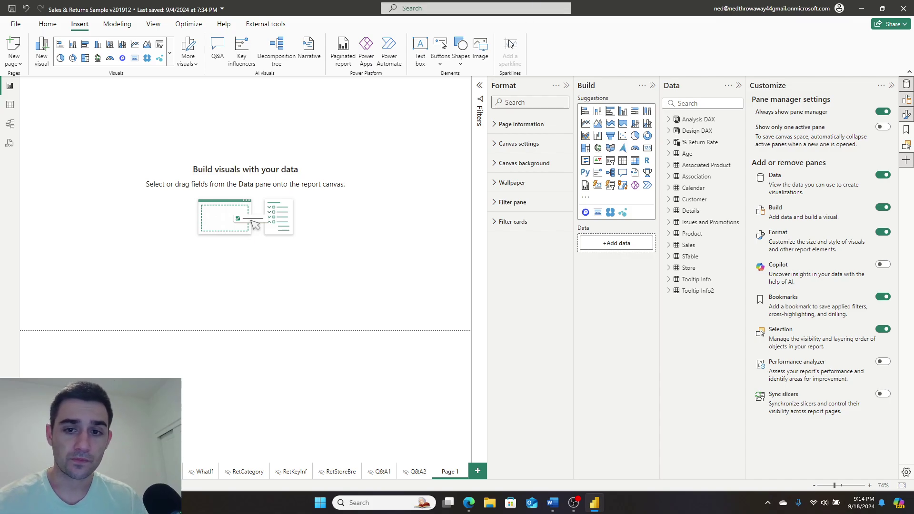
Step: Add an ArcGIS map visual to the page, accepting the ArcGIS Maps terms
{"action": "left_click", "coordinate": [598, 124]}
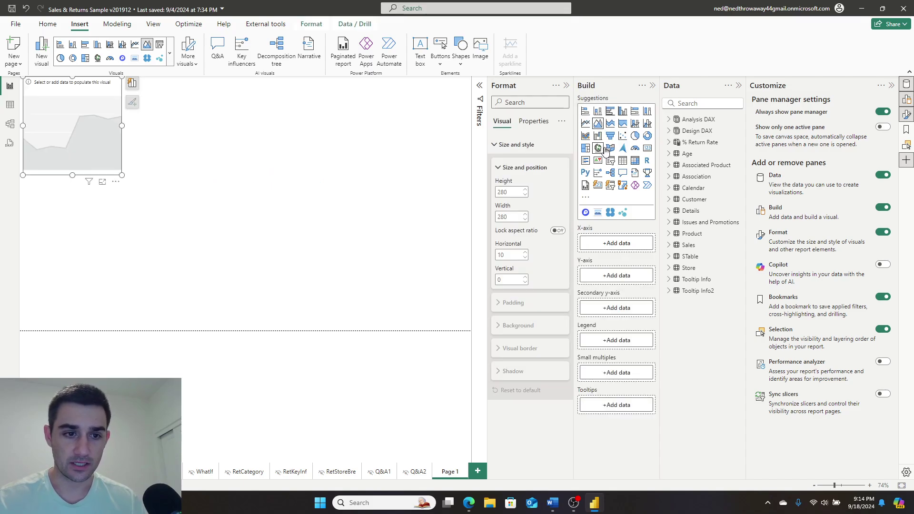
{"action": "left_click", "coordinate": [624, 187]}
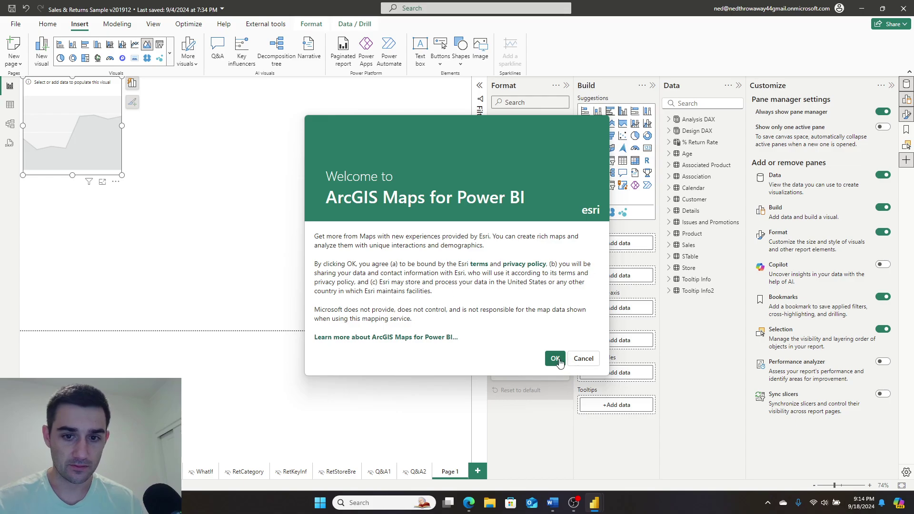
{"action": "left_click", "coordinate": [553, 357]}
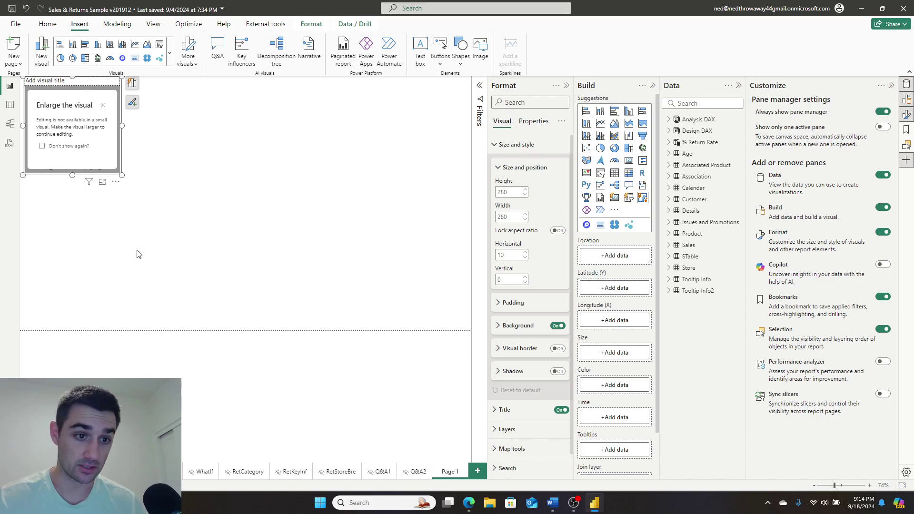
{"action": "left_click", "coordinate": [163, 249]}
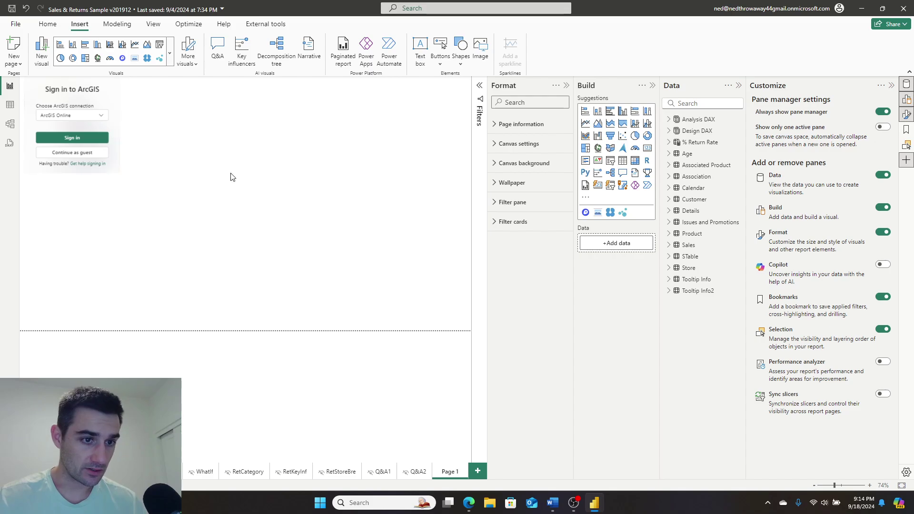
Step: Add a gauge visual and place it below the ArcGIS map
{"action": "left_click", "coordinate": [610, 149]}
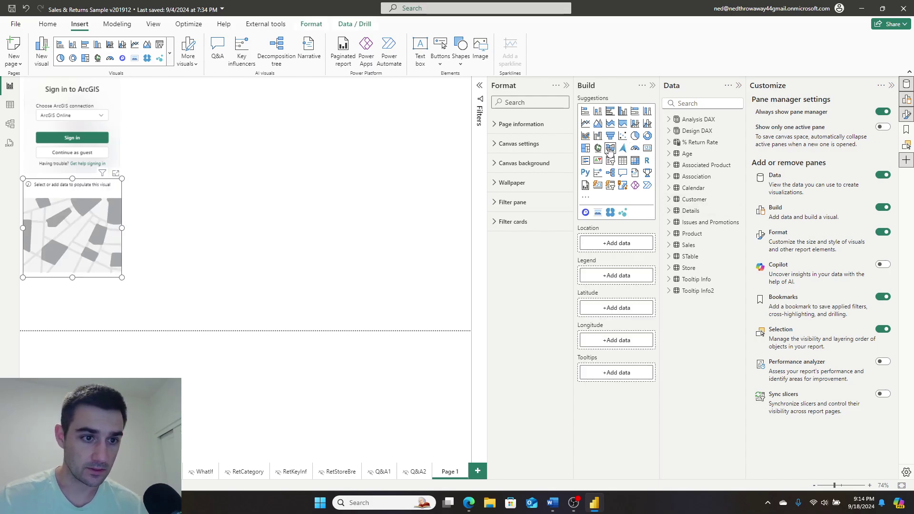
{"action": "left_click", "coordinate": [636, 150]}
{"action": "left_click_drag", "start_coordinate": [102, 229], "coordinate": [144, 234]}
{"action": "left_click", "coordinate": [412, 194]}
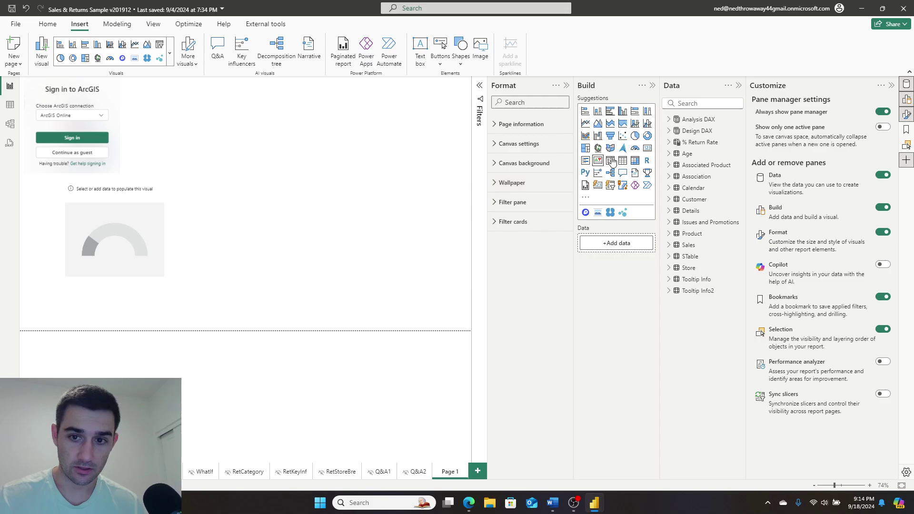
Step: Add a card visual and position it so it overlaps the gauge
{"action": "left_click", "coordinate": [648, 149]}
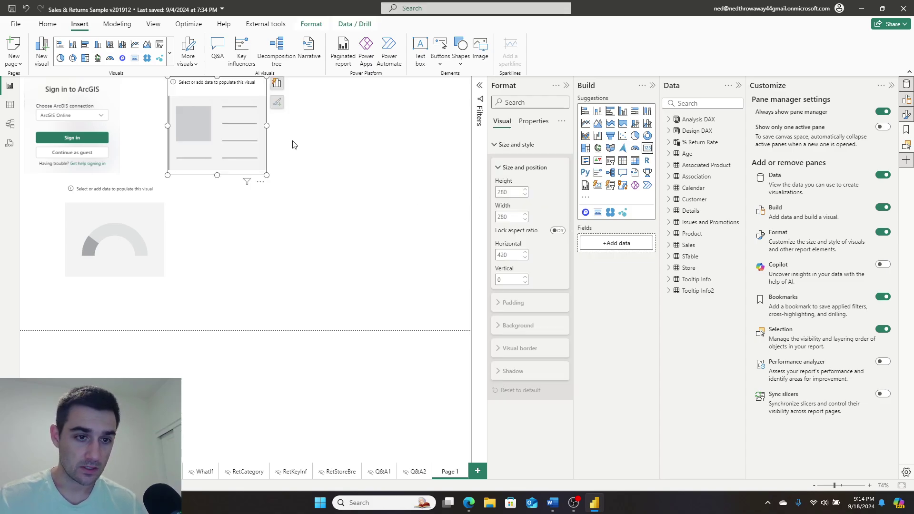
{"action": "left_click_drag", "start_coordinate": [252, 151], "coordinate": [297, 185]}
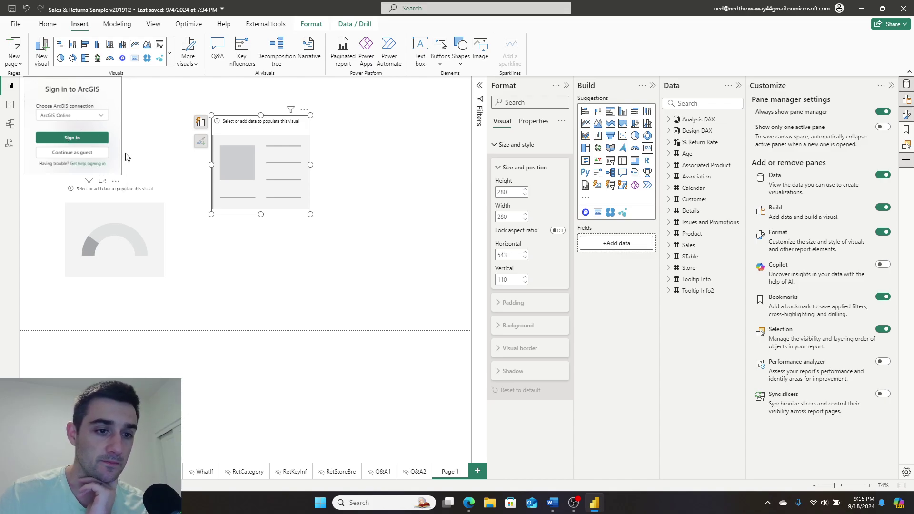
{"action": "left_click_drag", "start_coordinate": [252, 166], "coordinate": [163, 201]}
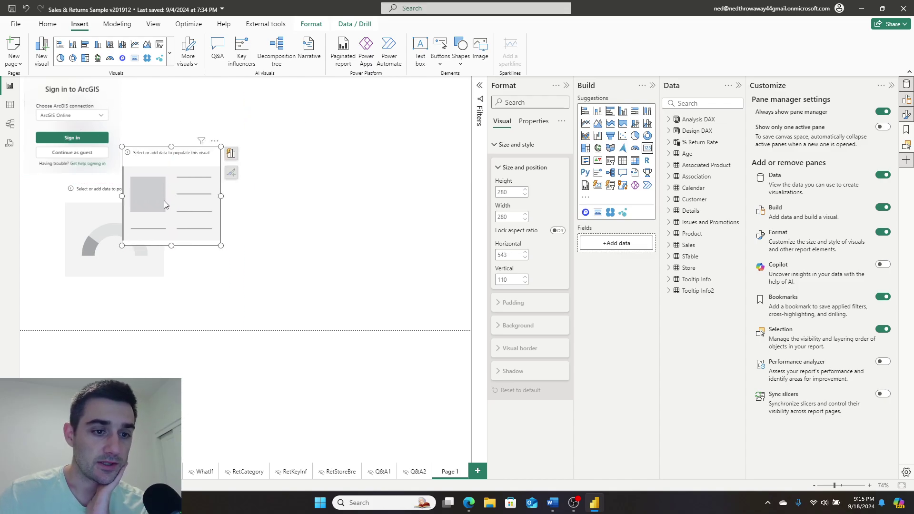
{"action": "left_click", "coordinate": [94, 230]}
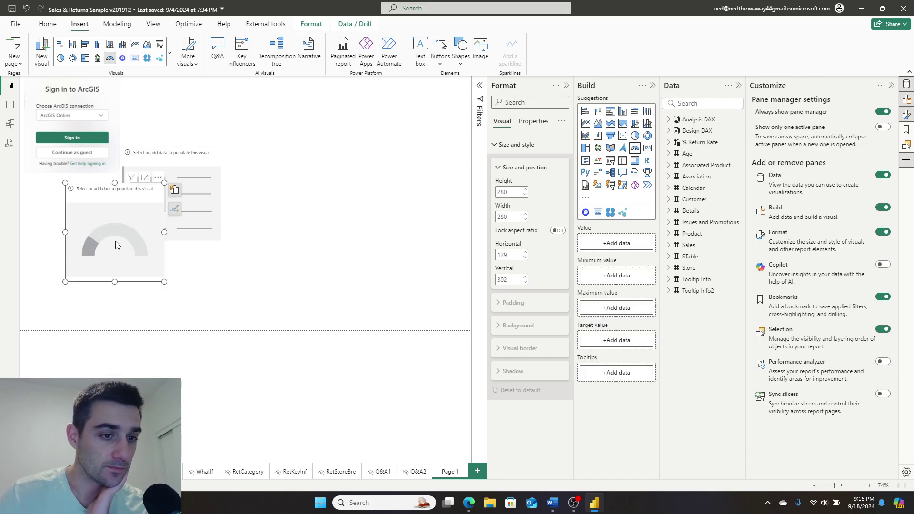
{"action": "left_click_drag", "start_coordinate": [115, 245], "coordinate": [107, 200]}
{"action": "left_click", "coordinate": [375, 207]}
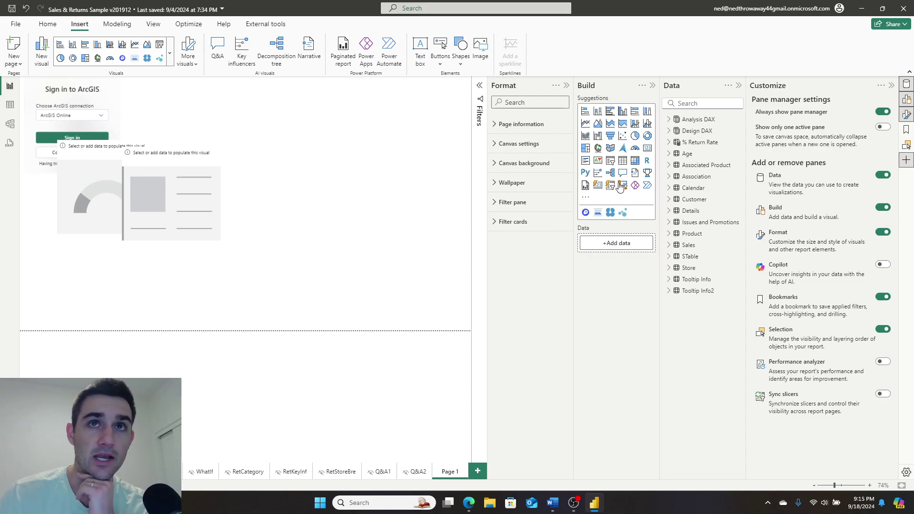
Step: Open the Selection pane and send the Card visual back two layers to the bottom
{"action": "left_click", "coordinate": [905, 149]}
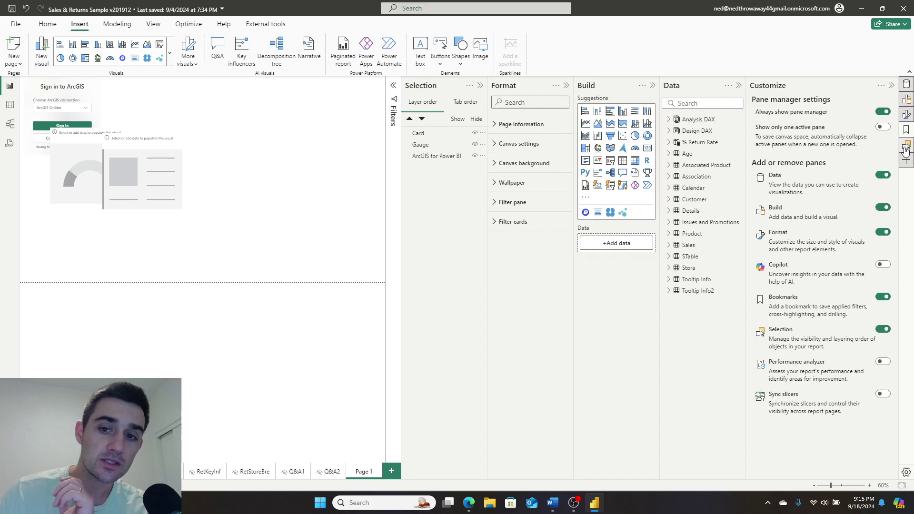
{"action": "left_click", "coordinate": [426, 135]}
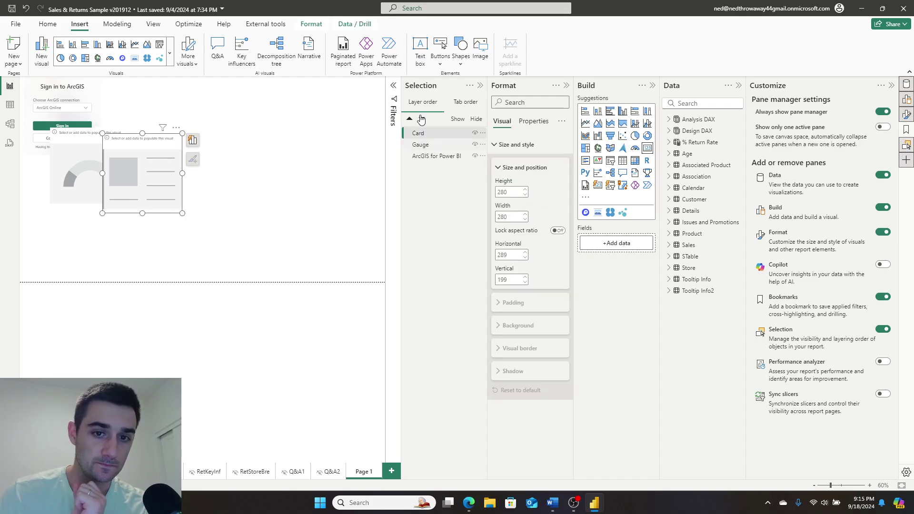
{"action": "left_click", "coordinate": [421, 119]}
{"action": "left_click", "coordinate": [421, 119]}
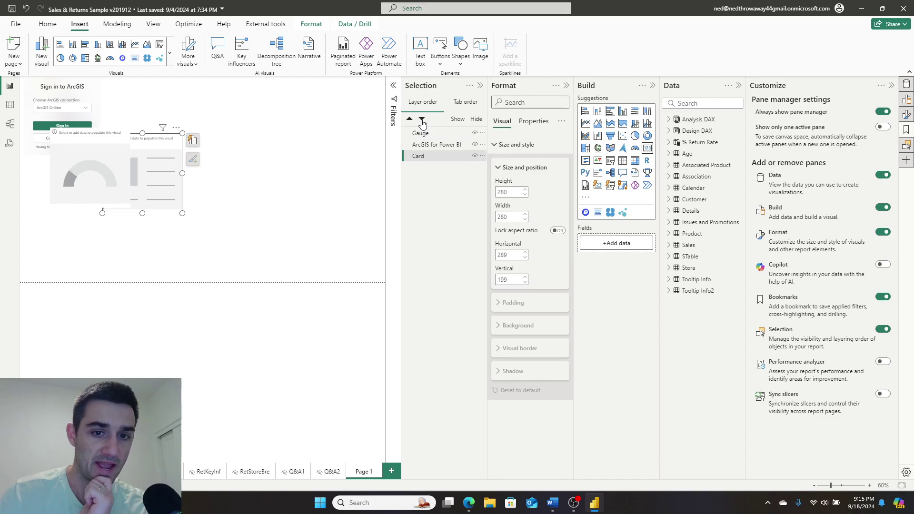
Step: Move the ArcGIS map above then below the gauge, and toggle its visibility off and on
{"action": "left_click", "coordinate": [426, 146]}
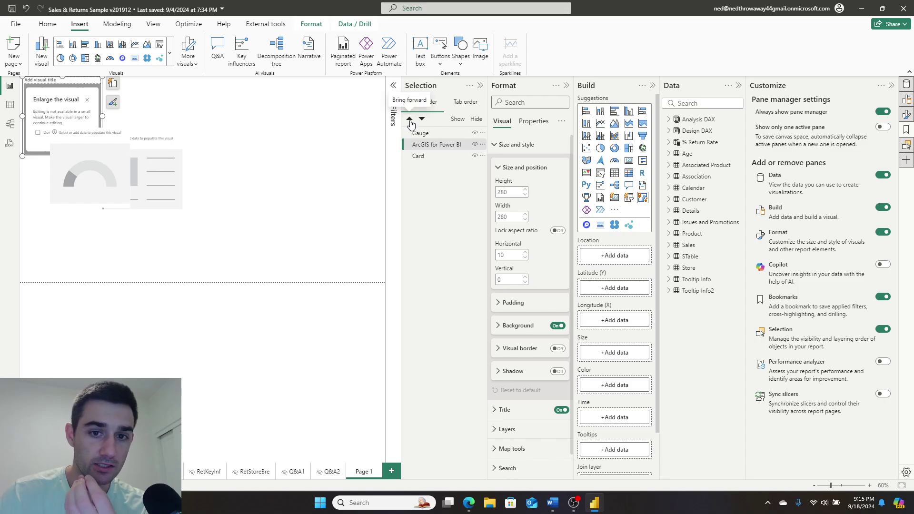
{"action": "left_click", "coordinate": [411, 122]}
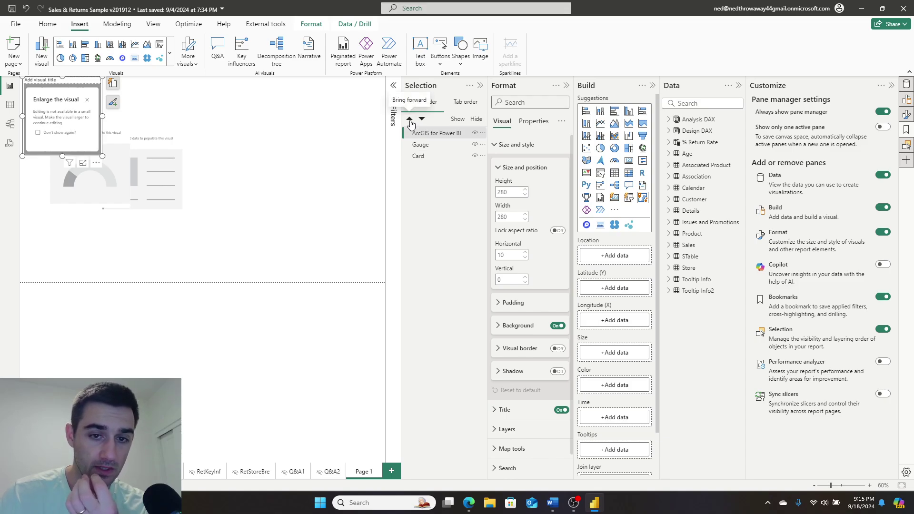
{"action": "left_click", "coordinate": [422, 120]}
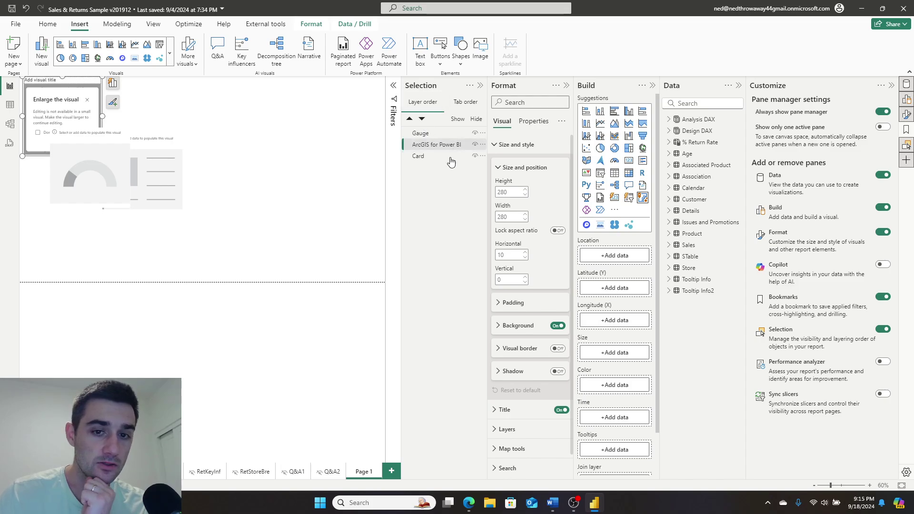
{"action": "left_click", "coordinate": [475, 144]}
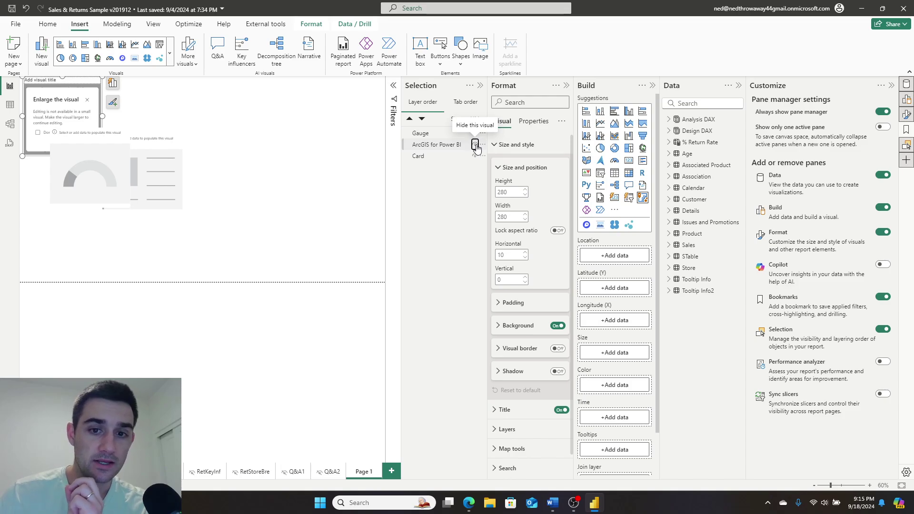
{"action": "left_click", "coordinate": [475, 145]}
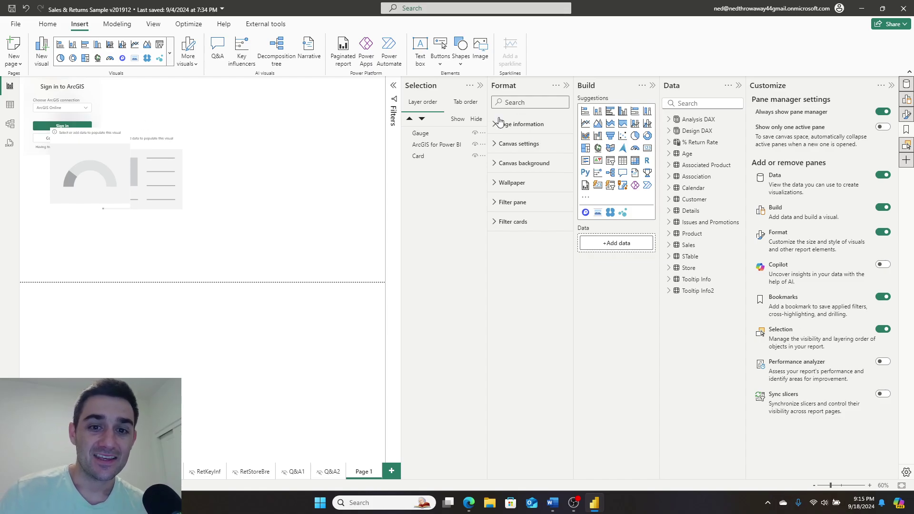
Step: Rename the Gauge visual to 'Gauge special'
{"action": "double_click", "coordinate": [424, 135]}
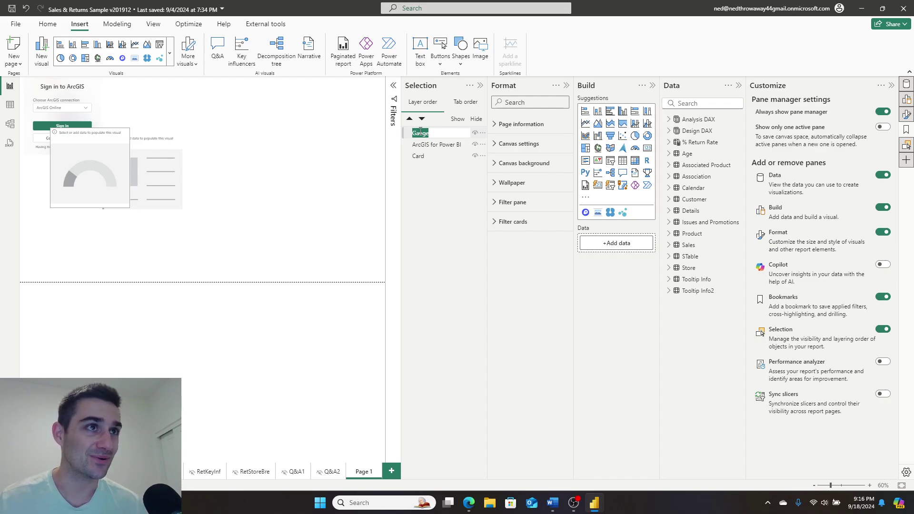
{"action": "key", "text": "End"}
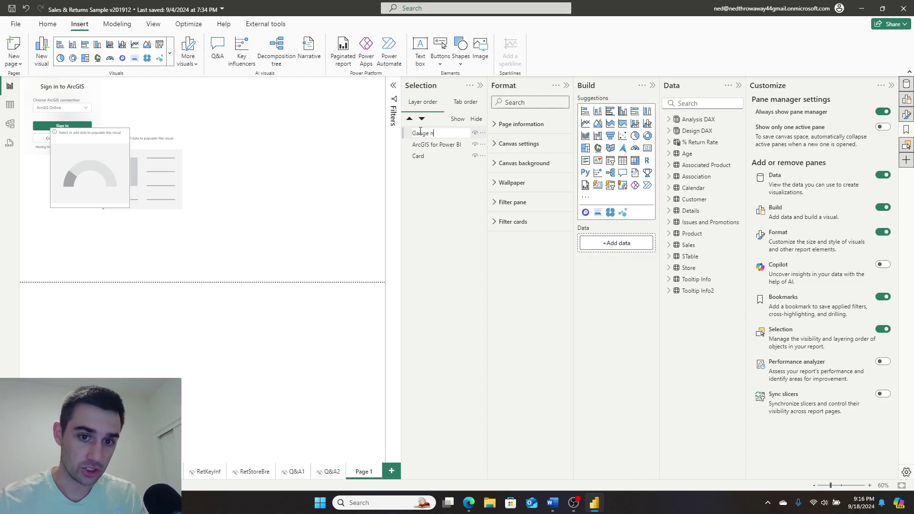
{"action": "type", "text": "special"}
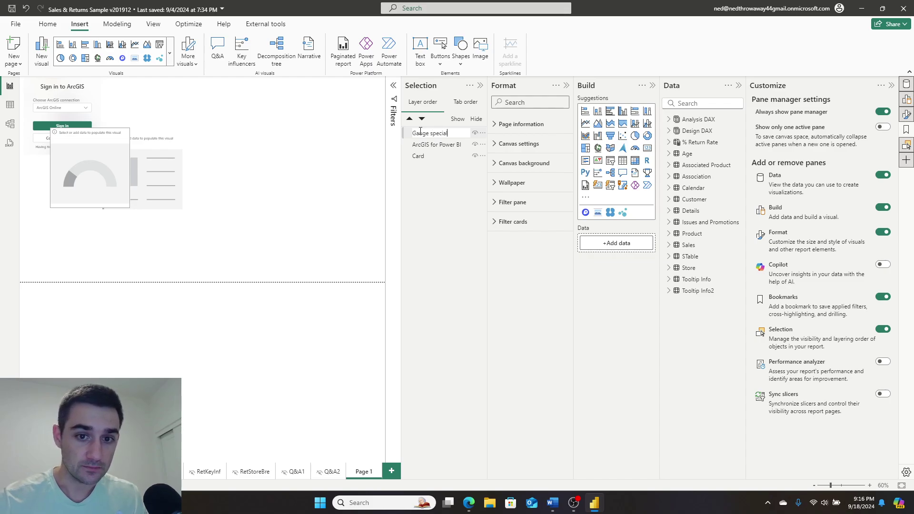
{"action": "key", "text": "Return"}
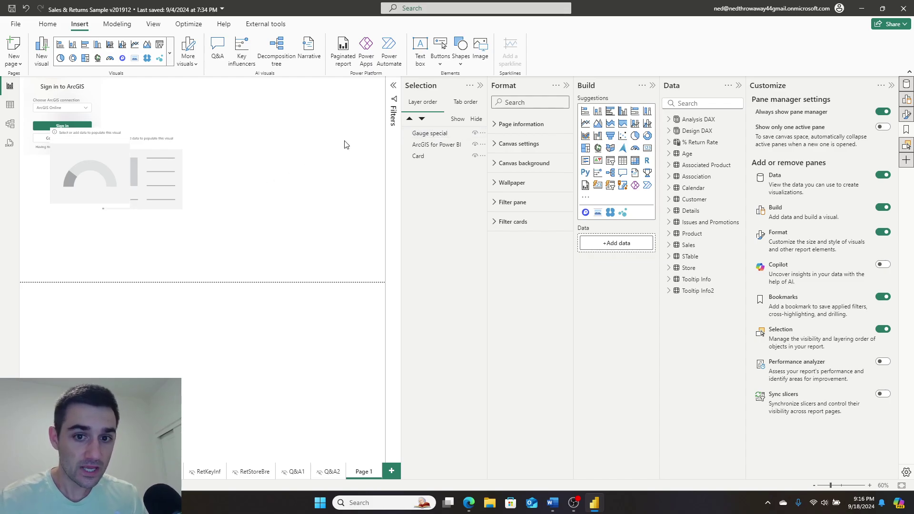
Step: Rename the ArcGIS map visual to 'ArcGIS super'
{"action": "double_click", "coordinate": [439, 145]}
{"action": "key", "text": "BackSpace"}
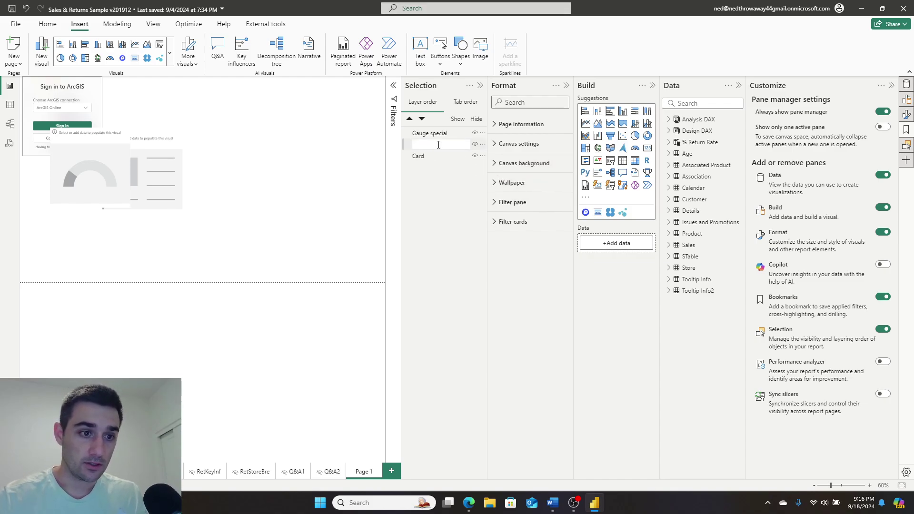
{"action": "type", "text": "Arc"}
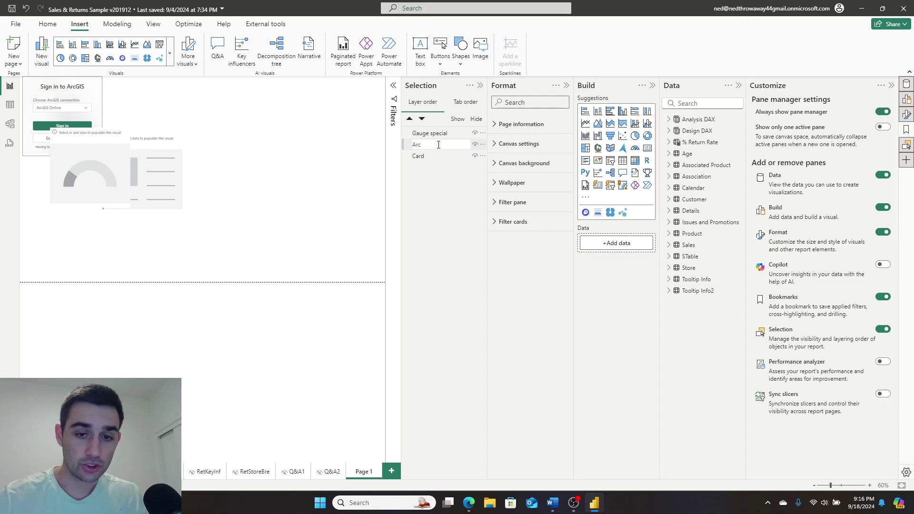
{"action": "type", "text": "GIS "}
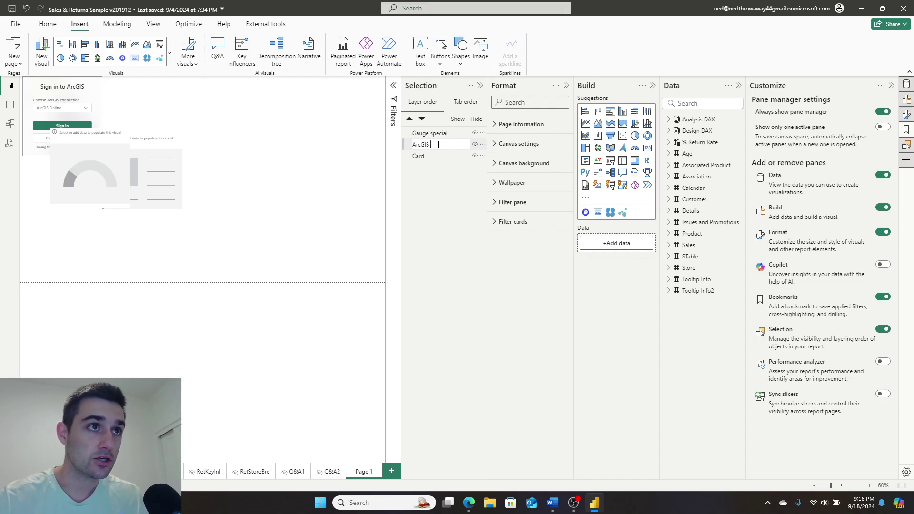
{"action": "type", "text": "super"}
{"action": "key", "text": "Return"}
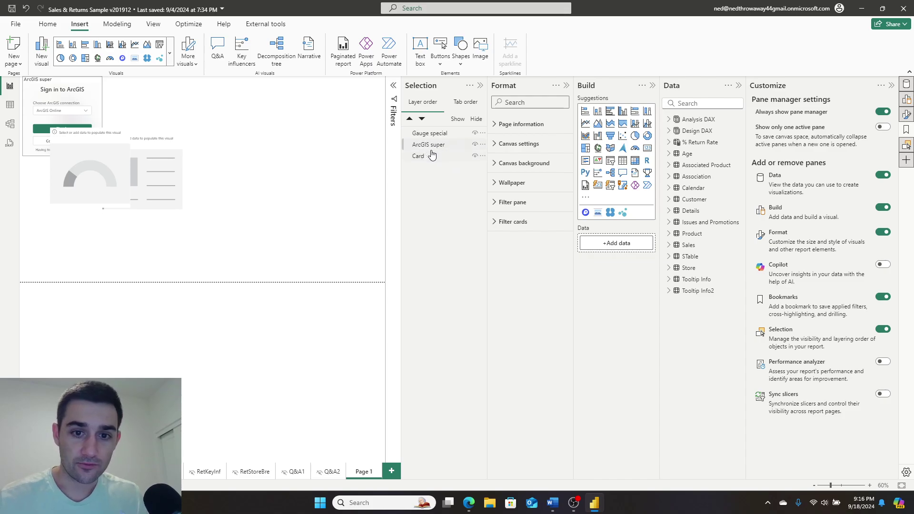
Step: Rename the Card visual to 'interactive'
{"action": "left_click", "coordinate": [433, 157]}
{"action": "double_click", "coordinate": [433, 158]}
{"action": "key", "text": "BackSpace"}
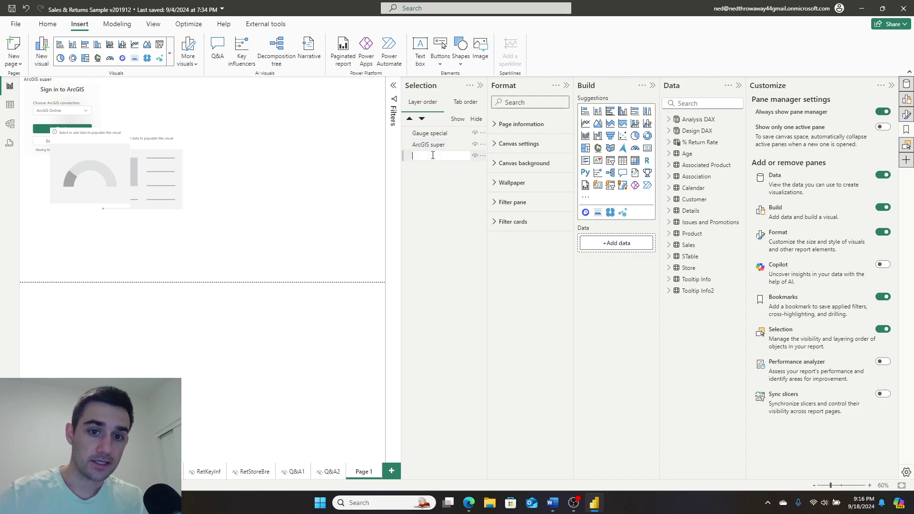
{"action": "type", "text": "in"}
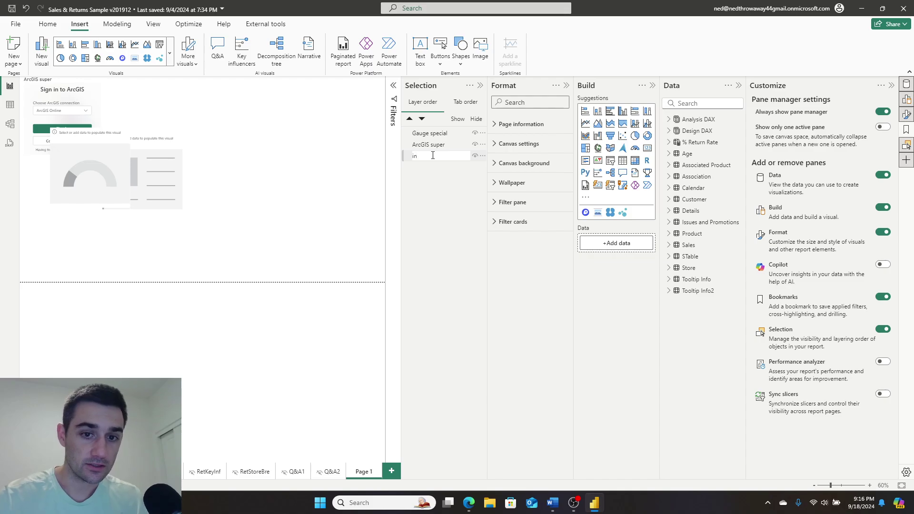
{"action": "type", "text": "teractive"}
{"action": "key", "text": "Return"}
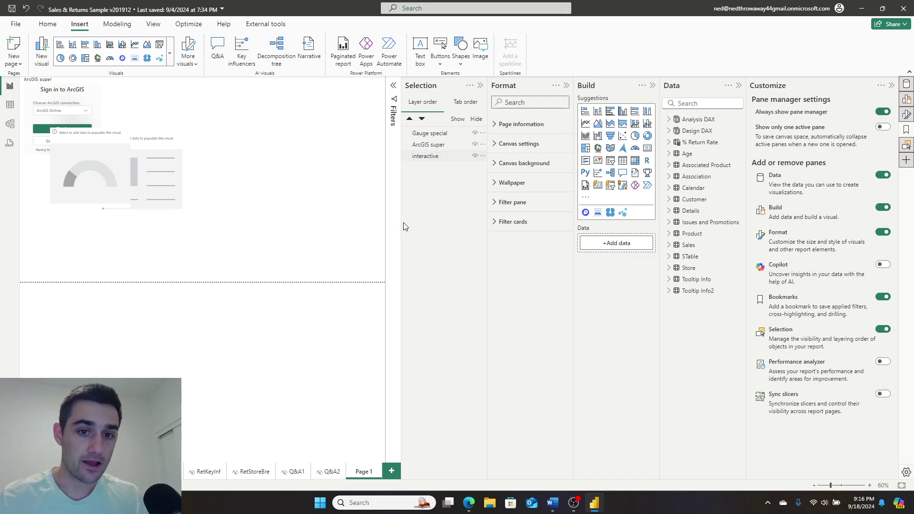
{"action": "left_click", "coordinate": [428, 135]}
Step: Select Gauge special, ArcGIS super and interactive together and group them into Group 1
{"action": "left_click", "coordinate": [429, 145]}
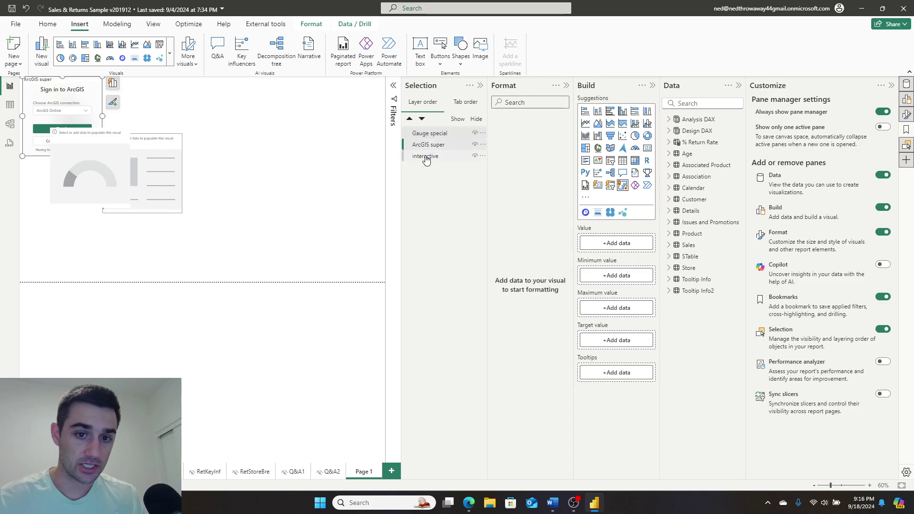
{"action": "left_click", "coordinate": [425, 156]}
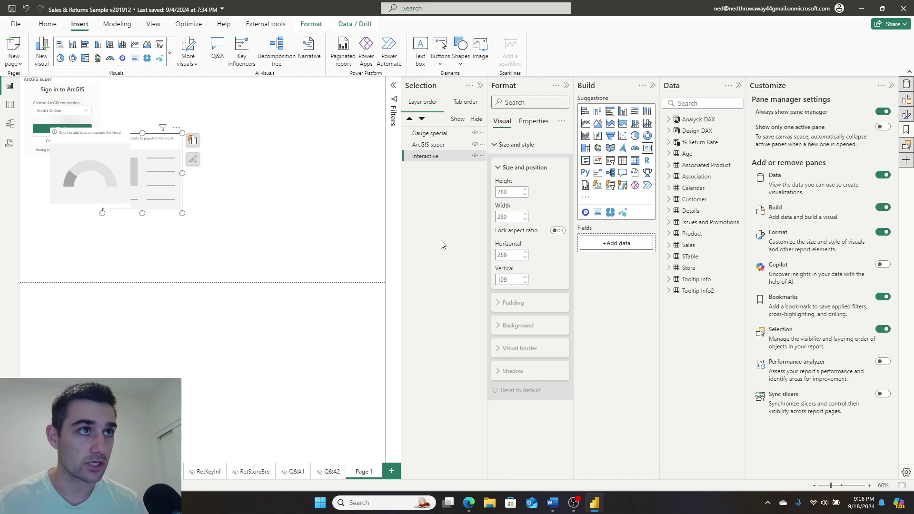
{"action": "left_click", "coordinate": [432, 134], "text": "shift"}
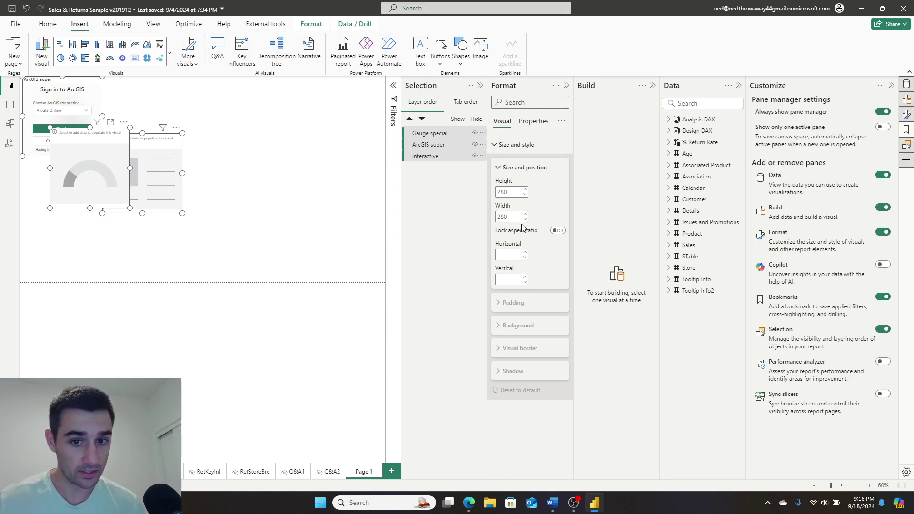
{"action": "right_click", "coordinate": [449, 163]}
{"action": "mouse_move", "coordinate": [472, 167]}
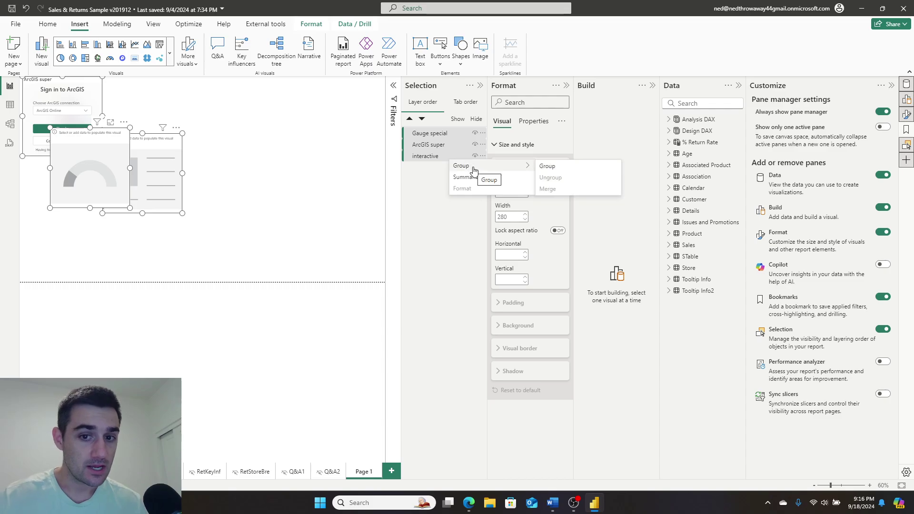
{"action": "left_click", "coordinate": [548, 166]}
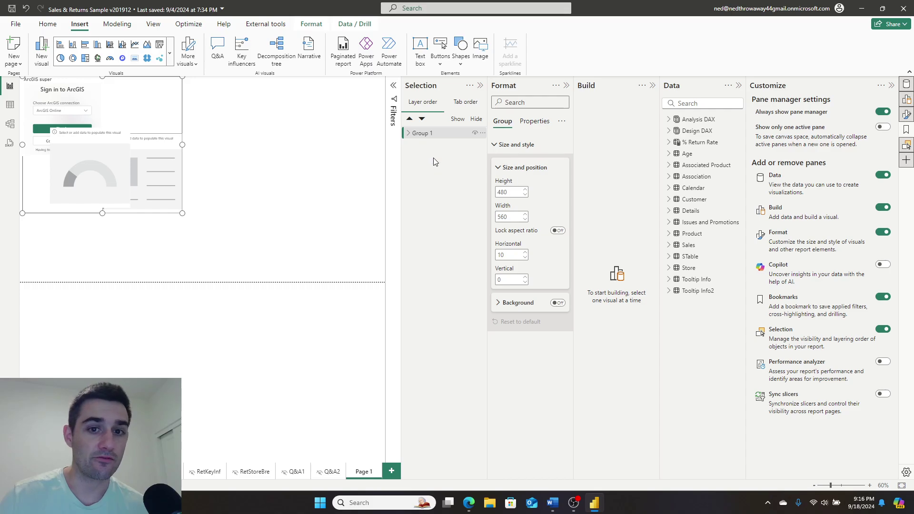
Step: Turn on Group 1's background in red, then resize the group narrower and slightly taller
{"action": "left_click", "coordinate": [475, 134]}
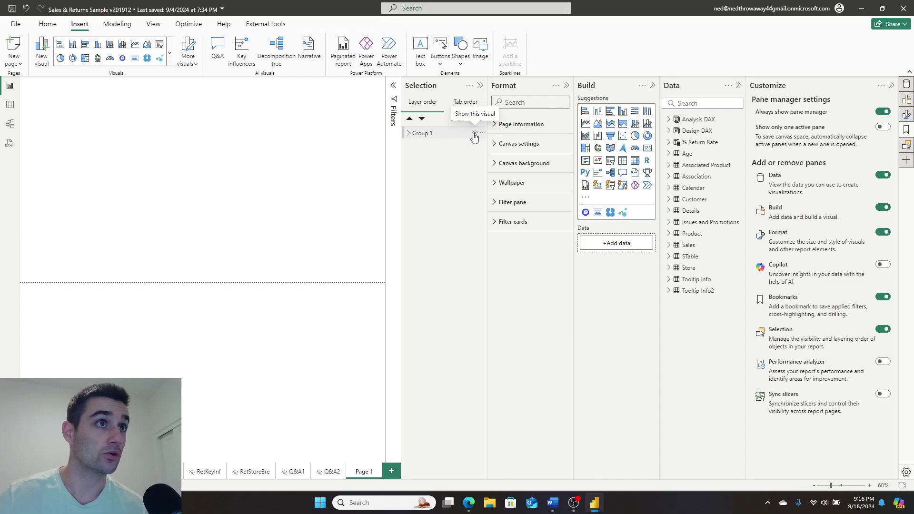
{"action": "left_click", "coordinate": [474, 135]}
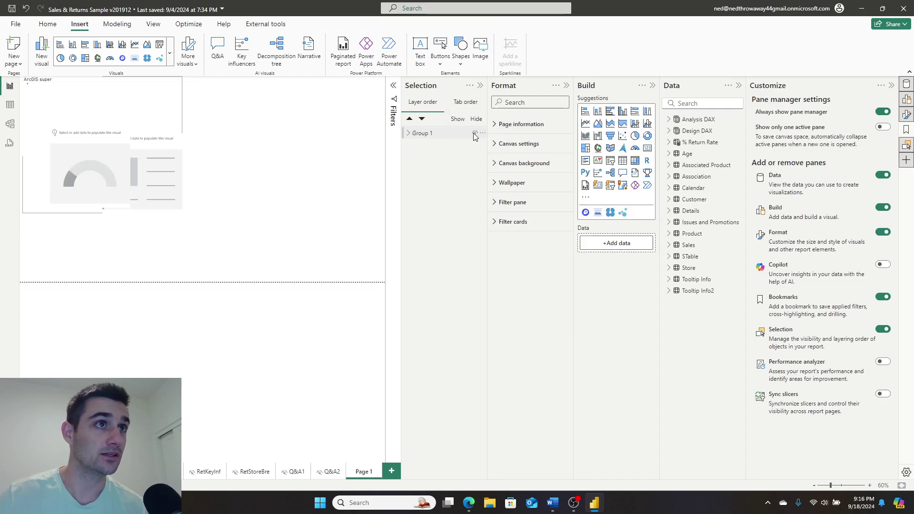
{"action": "left_click", "coordinate": [445, 138]}
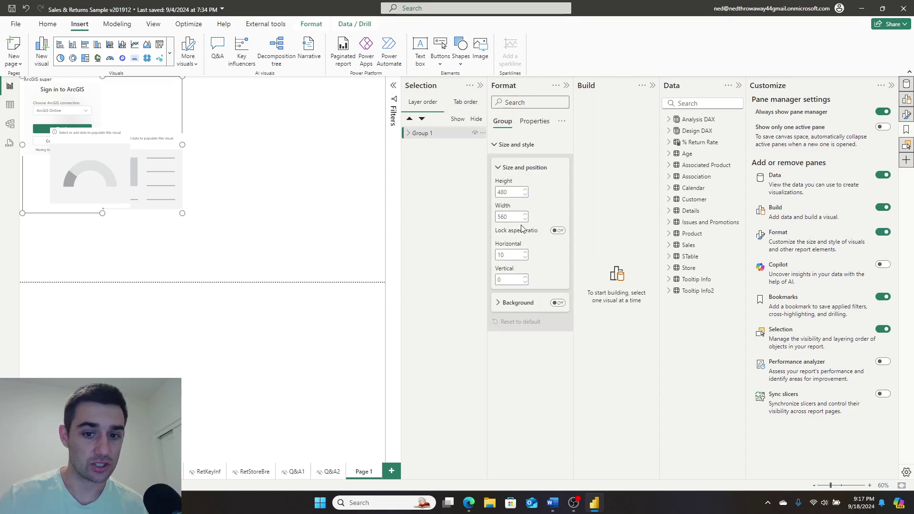
{"action": "left_click", "coordinate": [558, 302]}
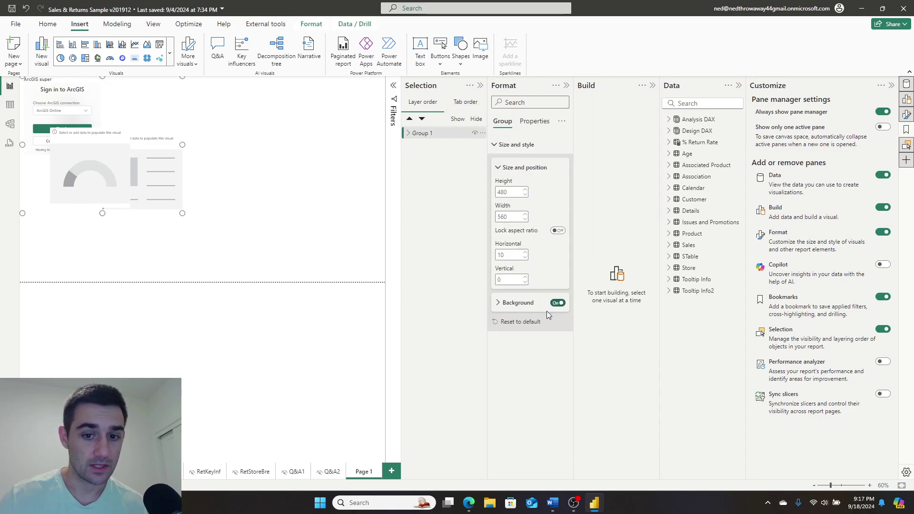
{"action": "left_click", "coordinate": [497, 304]}
{"action": "left_click", "coordinate": [515, 328]}
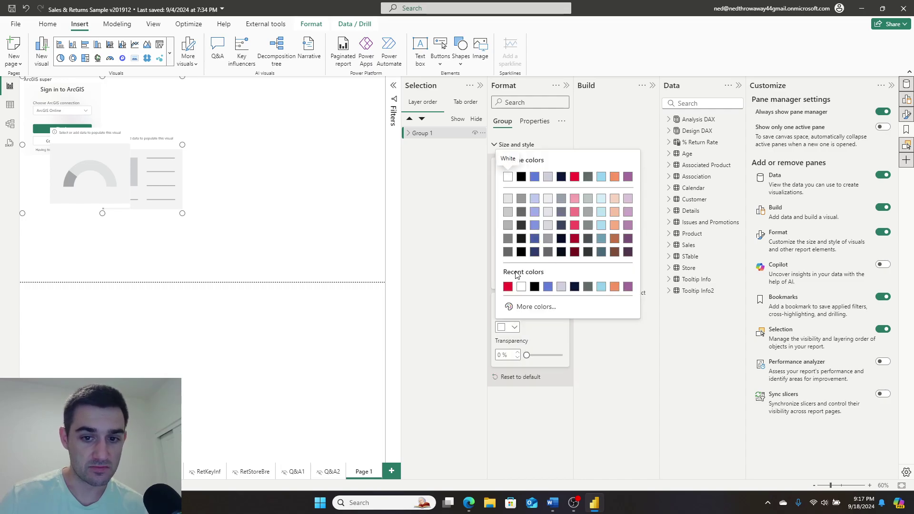
{"action": "left_click", "coordinate": [508, 287]}
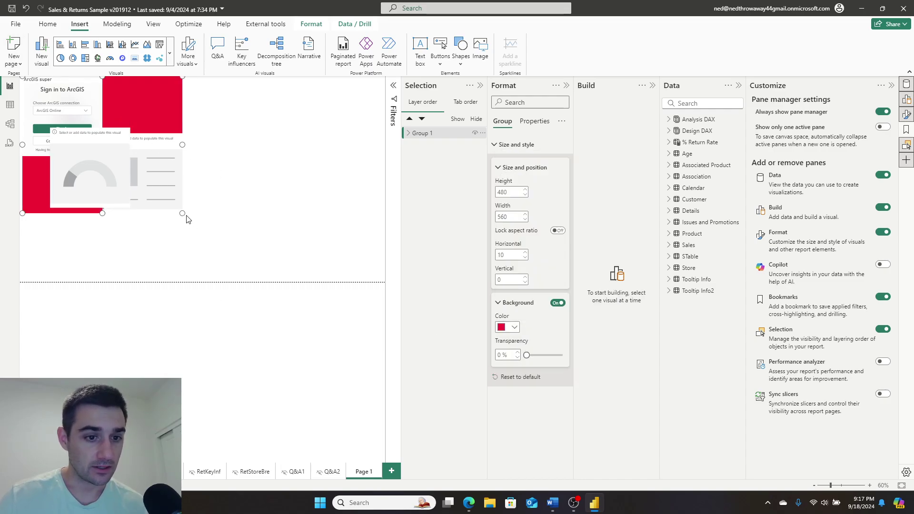
{"action": "left_click_drag", "start_coordinate": [181, 212], "coordinate": [312, 283]}
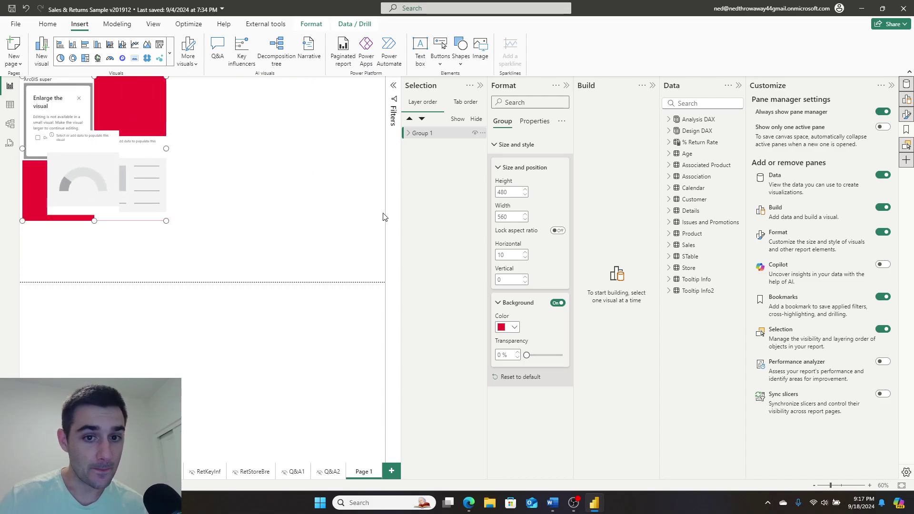
Step: Rename Group 1 to '123' in the Selection pane
{"action": "left_click", "coordinate": [483, 135]}
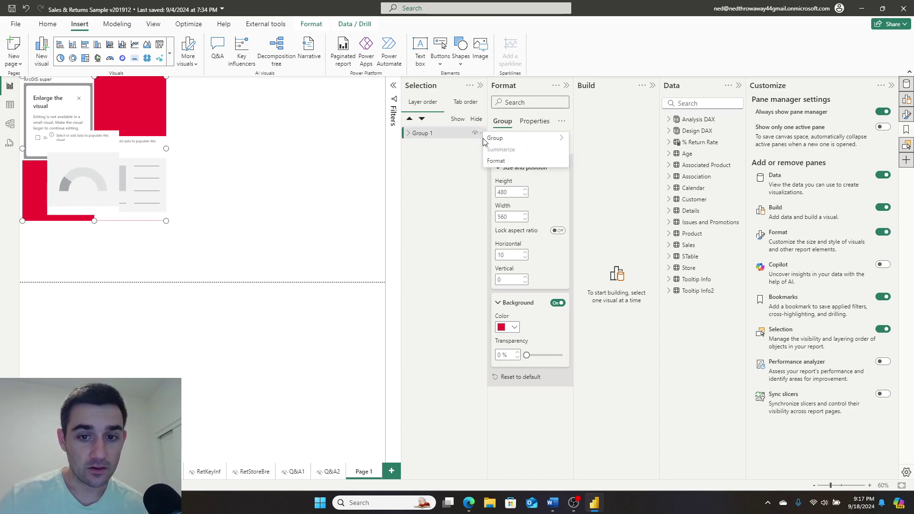
{"action": "left_click", "coordinate": [417, 162]}
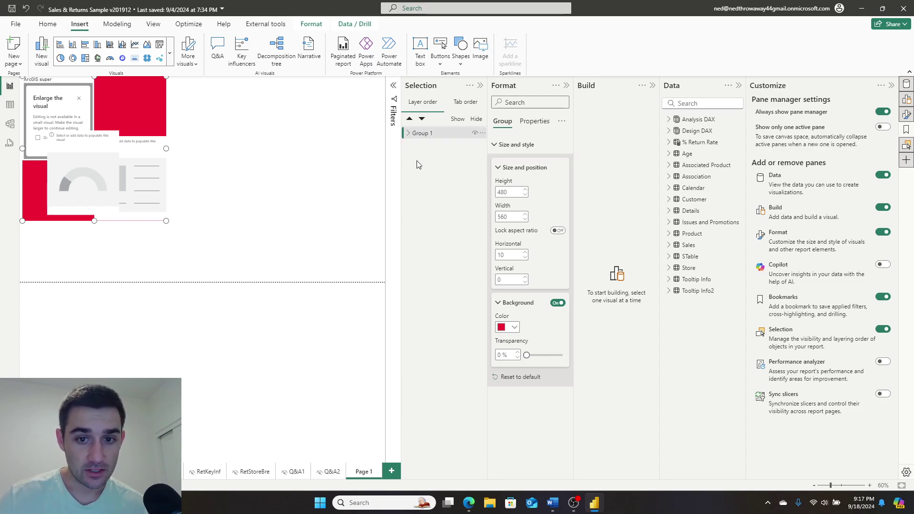
{"action": "double_click", "coordinate": [421, 134]}
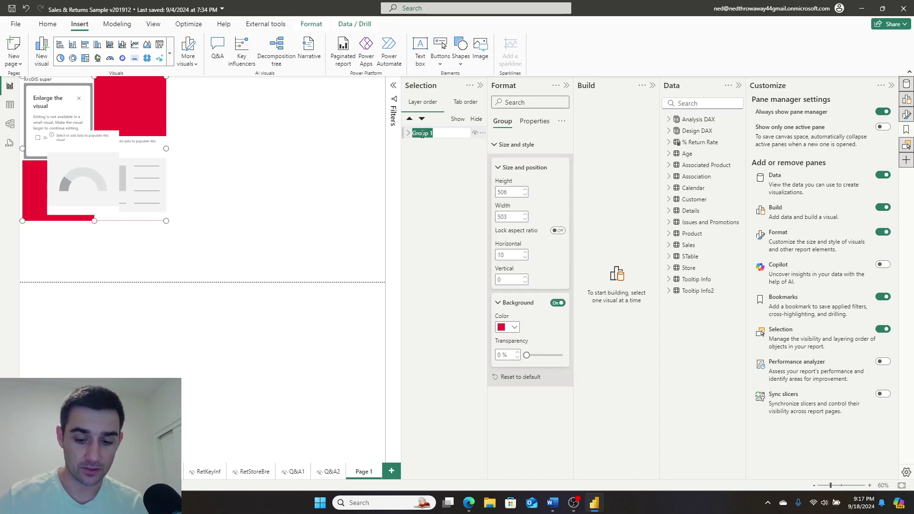
{"action": "key", "text": "BackSpace"}
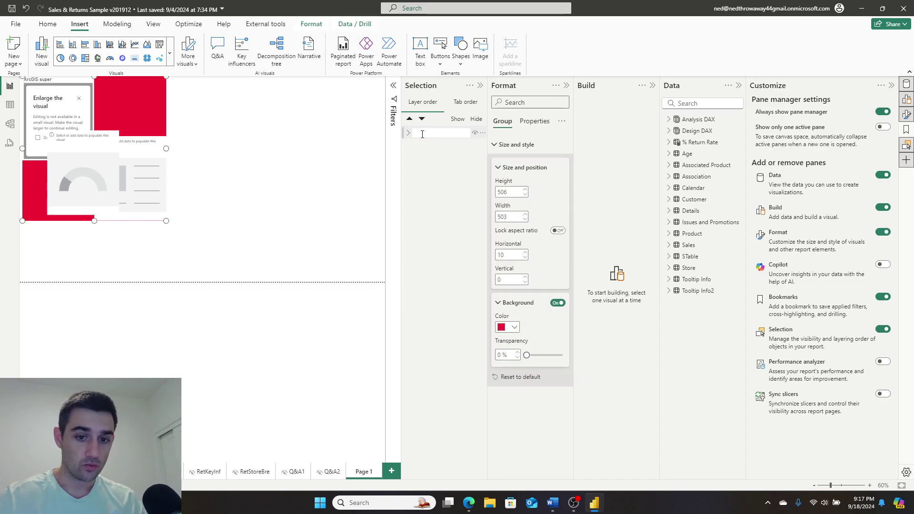
{"action": "type", "text": "123"}
{"action": "key", "text": "Return"}
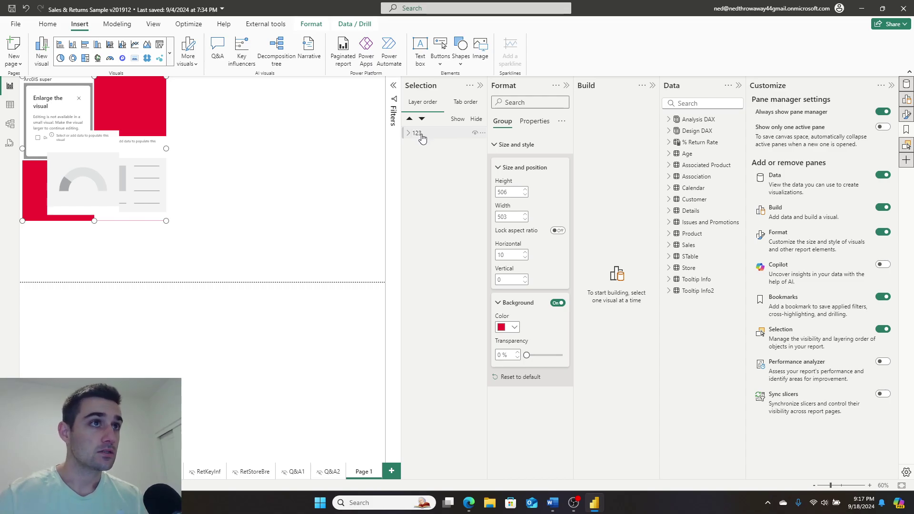